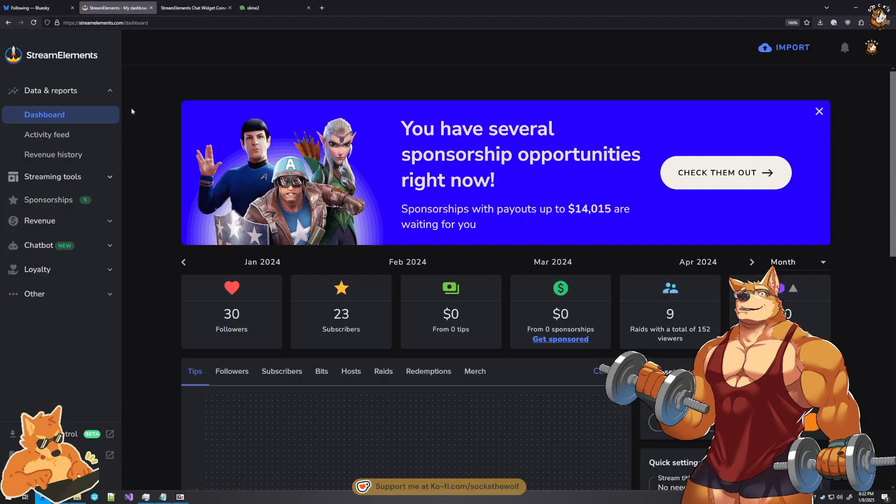
- Open the overlay named Chat Overlay for editing from the list of personal StreamElements overlays
{"action": "left_click", "coordinate": [270, 8]}
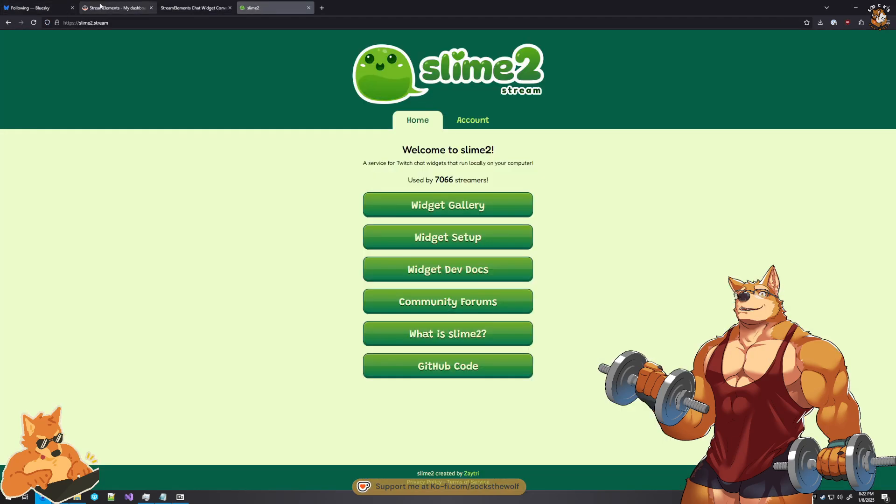
{"action": "left_click", "coordinate": [117, 8]}
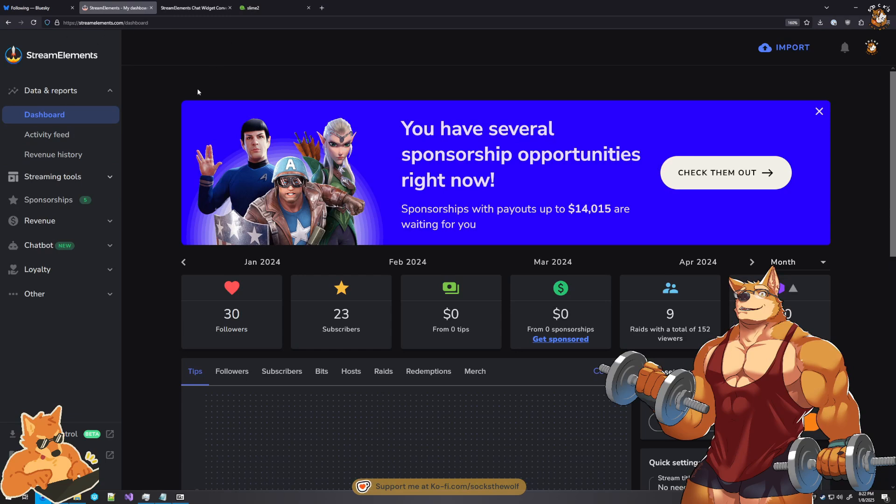
{"action": "left_click", "coordinate": [98, 178]}
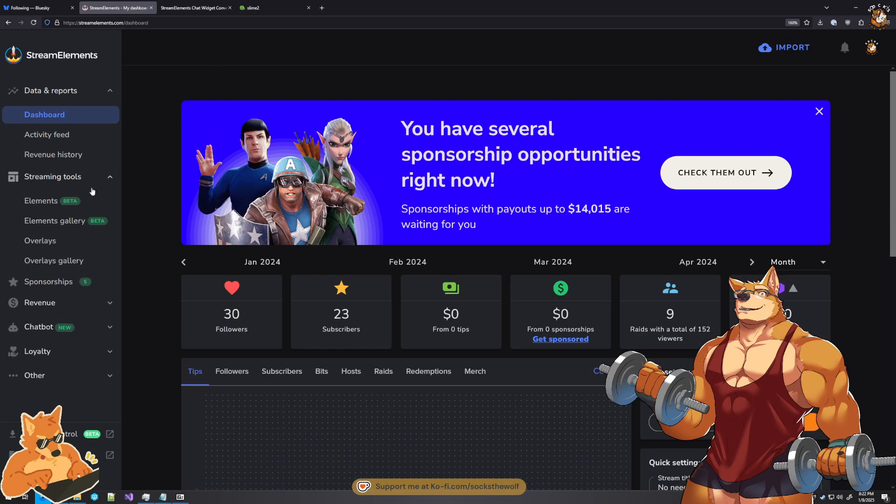
{"action": "left_click", "coordinate": [48, 248]}
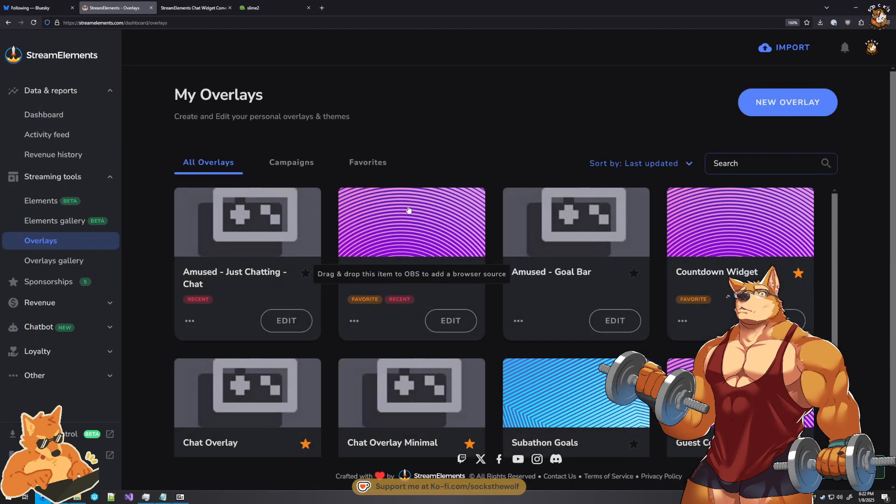
{"action": "scroll", "coordinate": [414, 210], "scroll_direction": "down", "scroll_amount": 3}
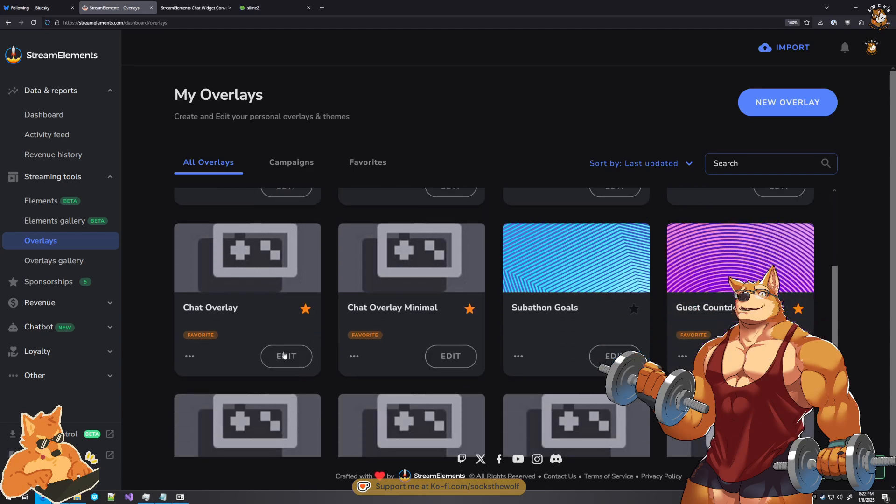
{"action": "left_click_drag", "start_coordinate": [198, 310], "coordinate": [239, 309]}
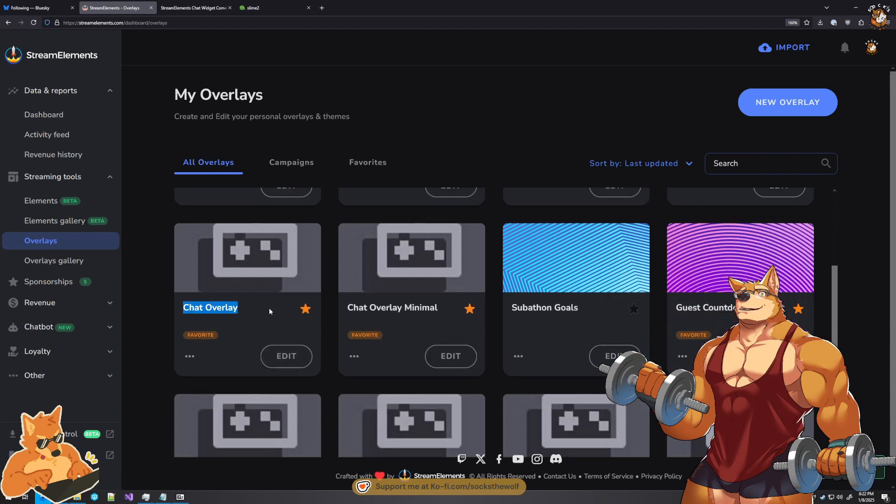
{"action": "left_click", "coordinate": [286, 356]}
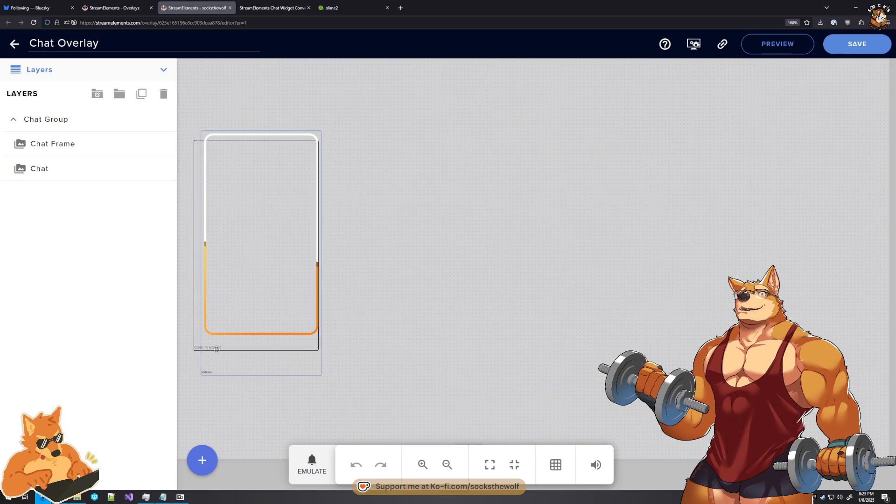
- Open the code editor from the settings of the Chat layer in the Chat Group
{"action": "scroll", "coordinate": [186, 377], "scroll_direction": "up", "scroll_amount": 6}
{"action": "scroll", "coordinate": [186, 377], "scroll_direction": "down", "scroll_amount": 7}
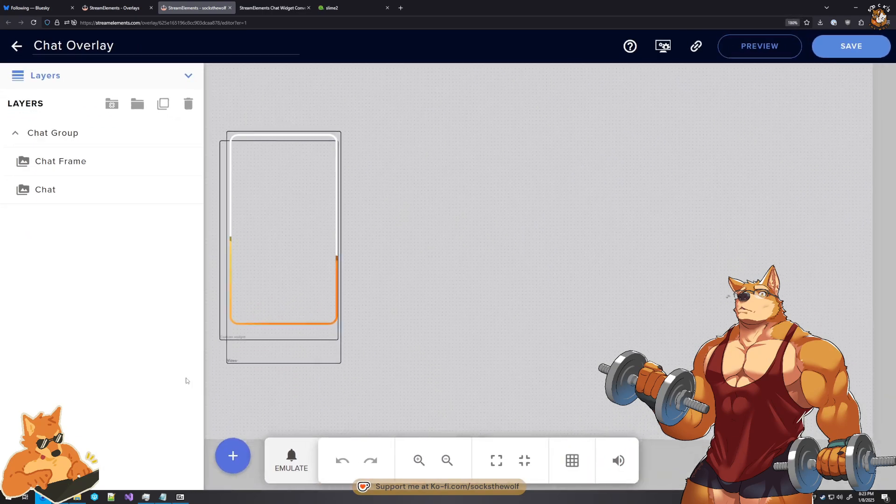
{"action": "scroll", "coordinate": [185, 376], "scroll_direction": "up", "scroll_amount": 2}
{"action": "scroll", "coordinate": [185, 380], "scroll_direction": "down", "scroll_amount": 1}
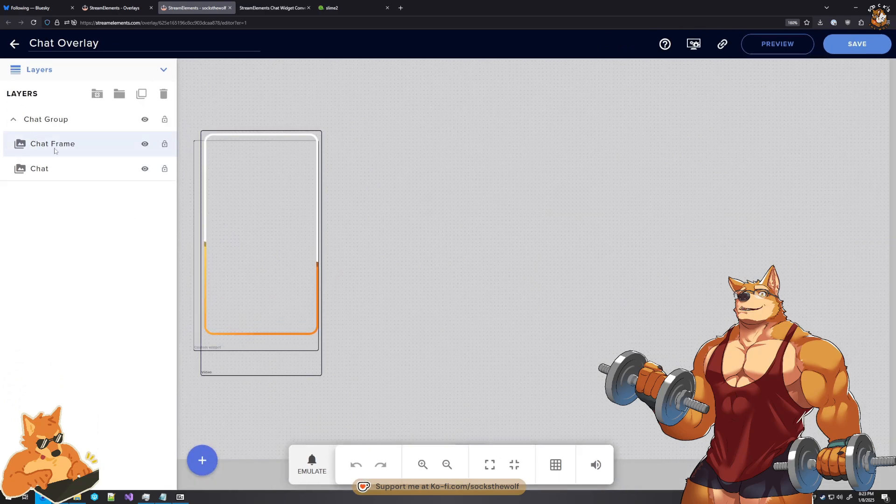
{"action": "left_click", "coordinate": [54, 172]}
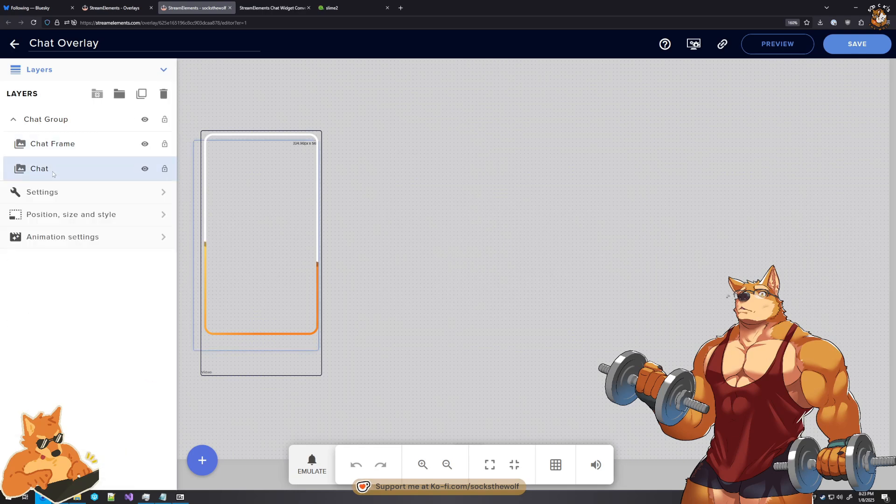
{"action": "left_click", "coordinate": [60, 193]}
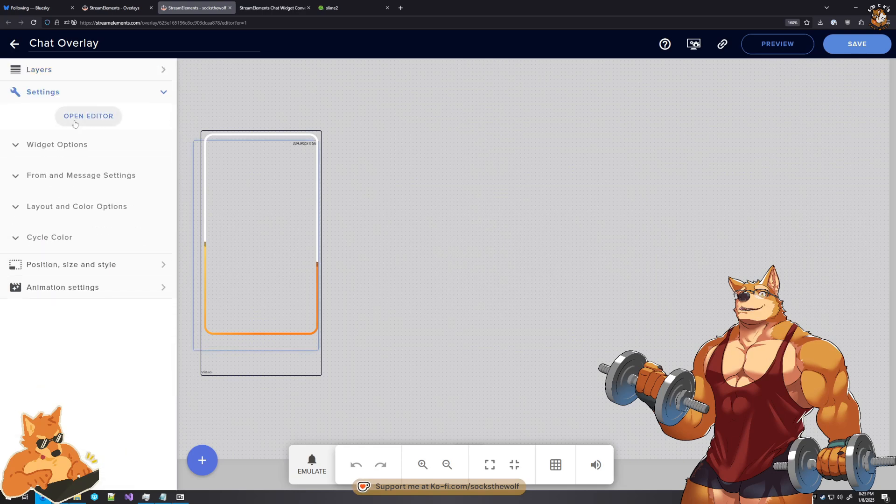
{"action": "mouse_move", "coordinate": [117, 116]}
{"action": "left_mouse_down"}
{"action": "mouse_move", "coordinate": [56, 133]}
{"action": "mouse_move", "coordinate": [32, 120]}
{"action": "mouse_move", "coordinate": [37, 155]}
{"action": "left_mouse_up"}
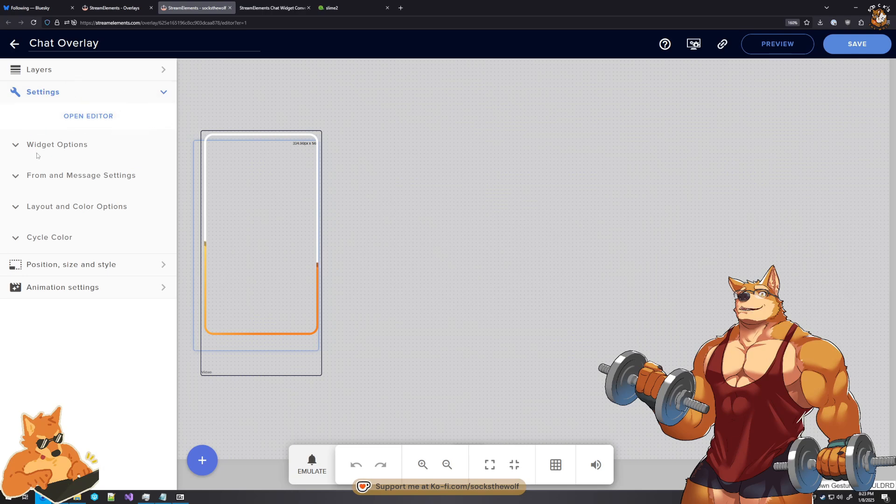
{"action": "left_click", "coordinate": [97, 118]}
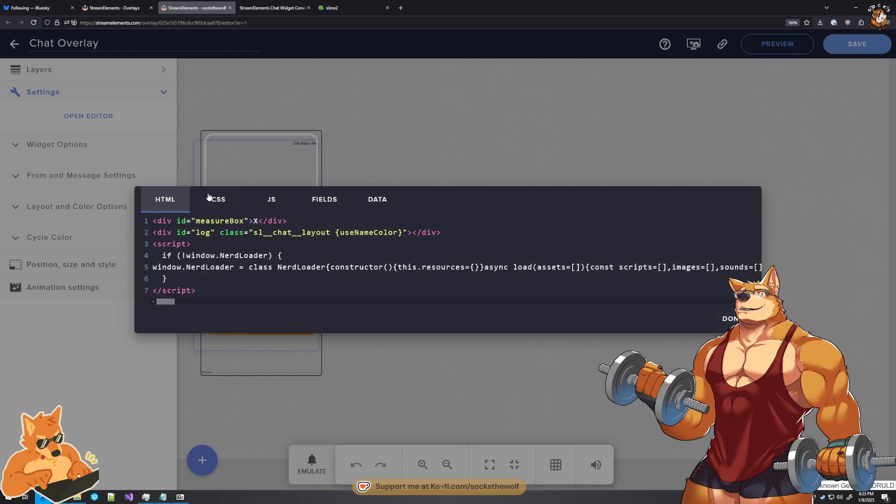
- Copy all of the widget's HTML code into a new Notepad document
{"action": "left_click", "coordinate": [272, 201]}
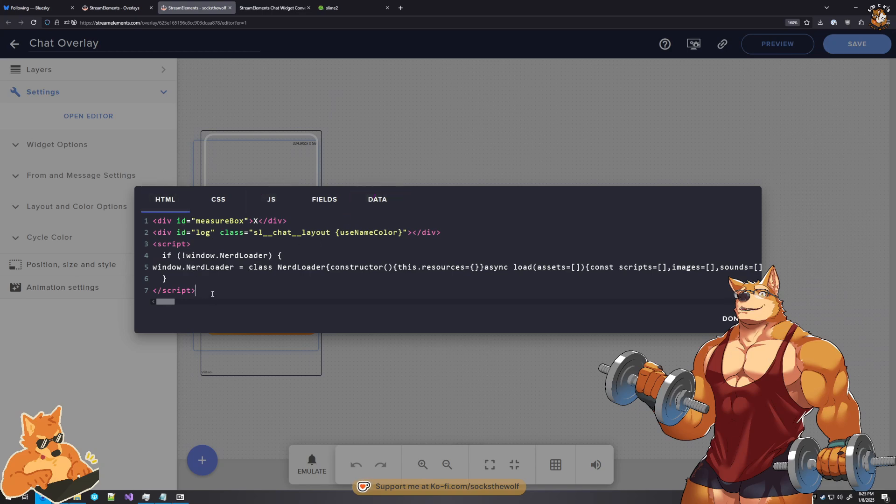
{"action": "left_click_drag", "start_coordinate": [213, 294], "coordinate": [138, 202]}
{"action": "key", "text": "ctrl+c"}
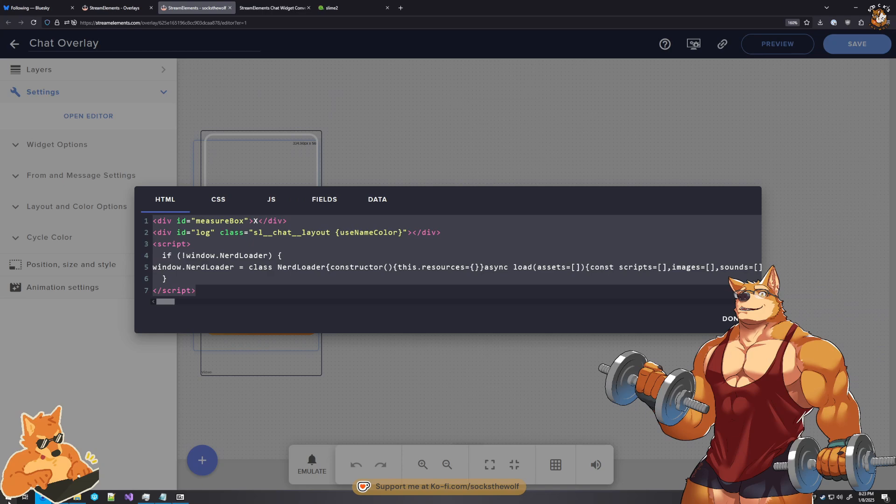
{"action": "key", "text": "super+r"}
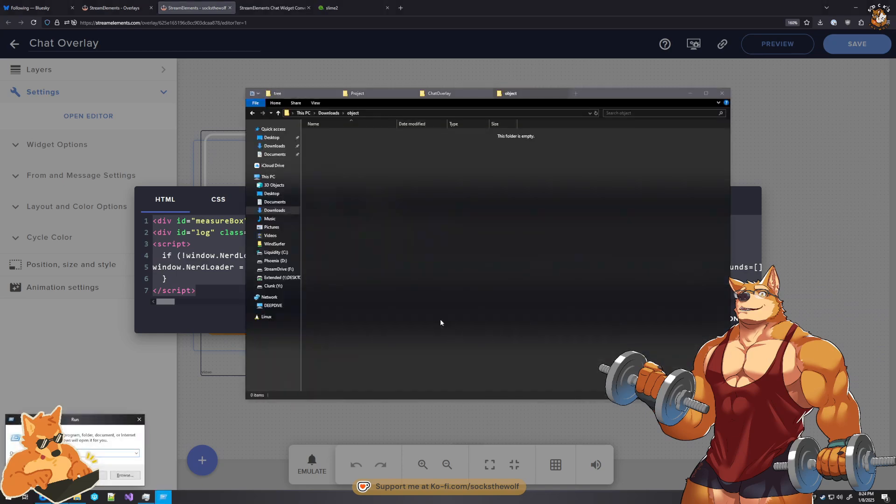
{"action": "key", "text": "Escape"}
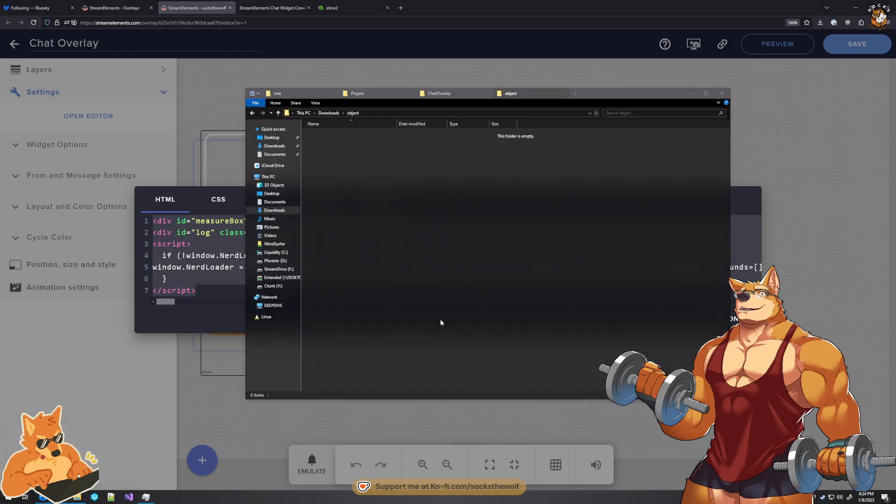
{"action": "key", "text": "super"}
{"action": "left_click", "coordinate": [38, 332]}
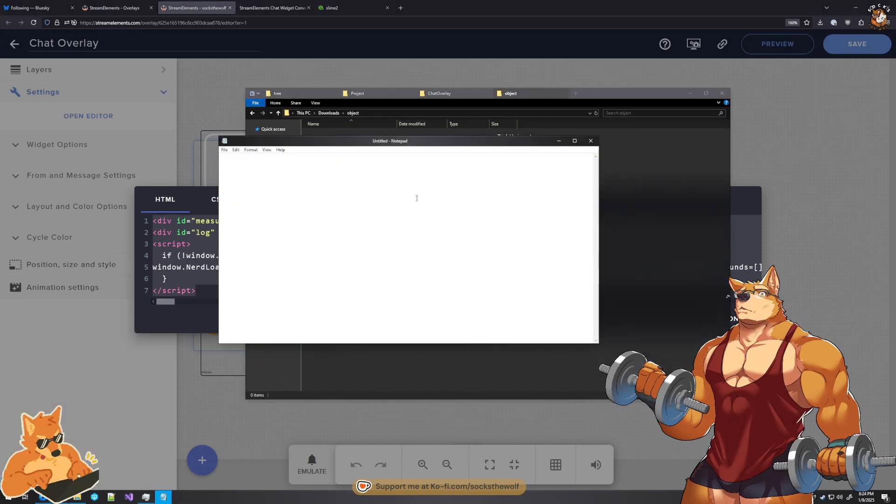
{"action": "key", "text": "ctrl+v"}
{"action": "scroll", "coordinate": [417, 198], "scroll_direction": "up", "scroll_amount": 10}
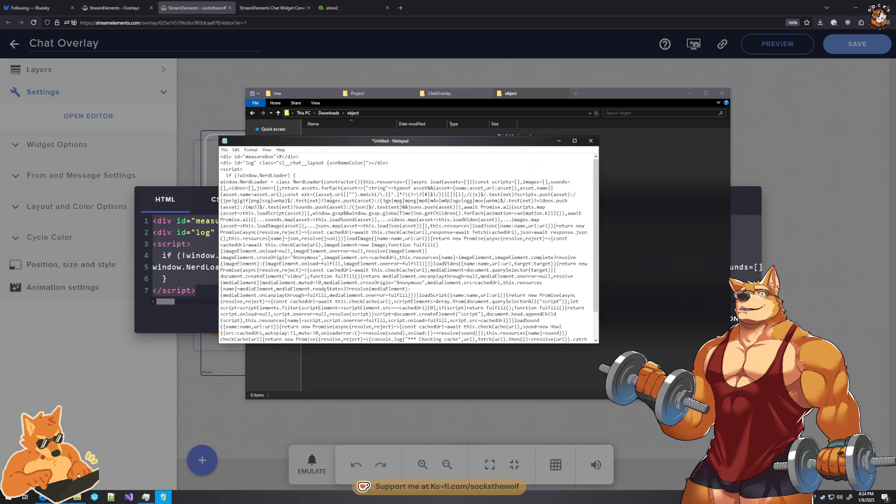
- Save the Notepad document as file.html in the Downloads\object folder, with the file type set to All Files
{"action": "left_click_drag", "start_coordinate": [404, 148], "coordinate": [505, 171]}
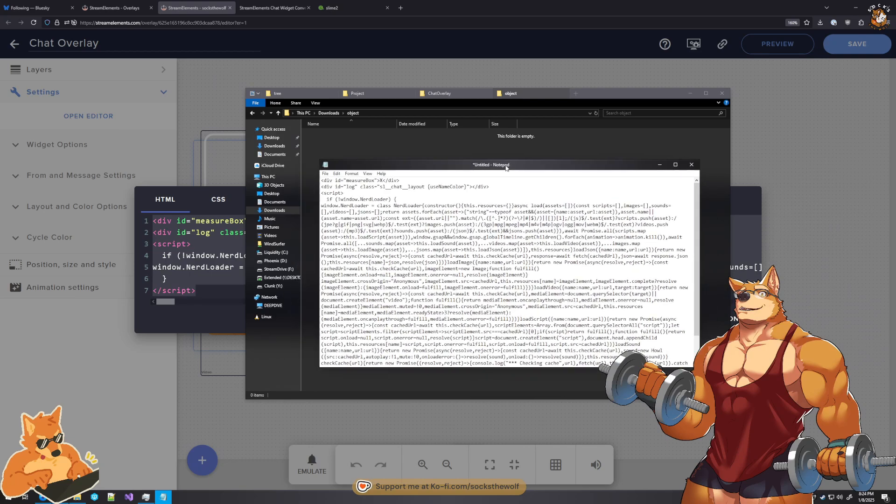
{"action": "left_click", "coordinate": [325, 174]}
{"action": "left_click", "coordinate": [345, 213]}
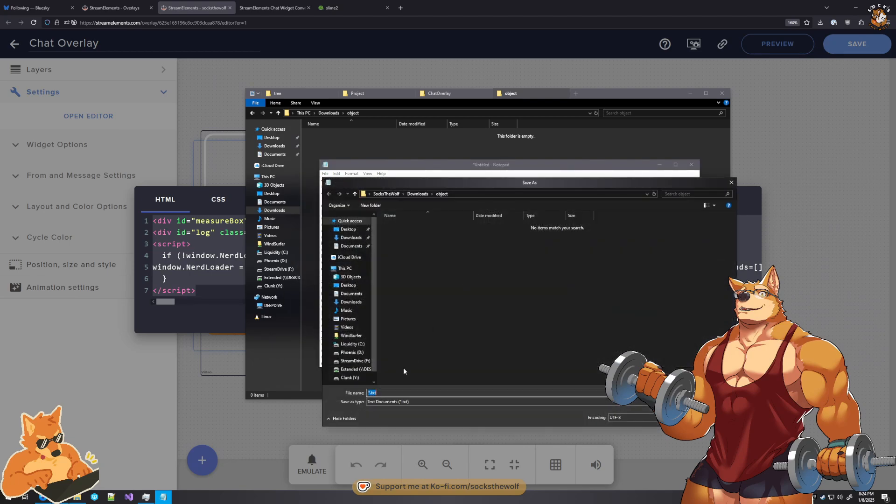
{"action": "type", "text": "file.htmn"}
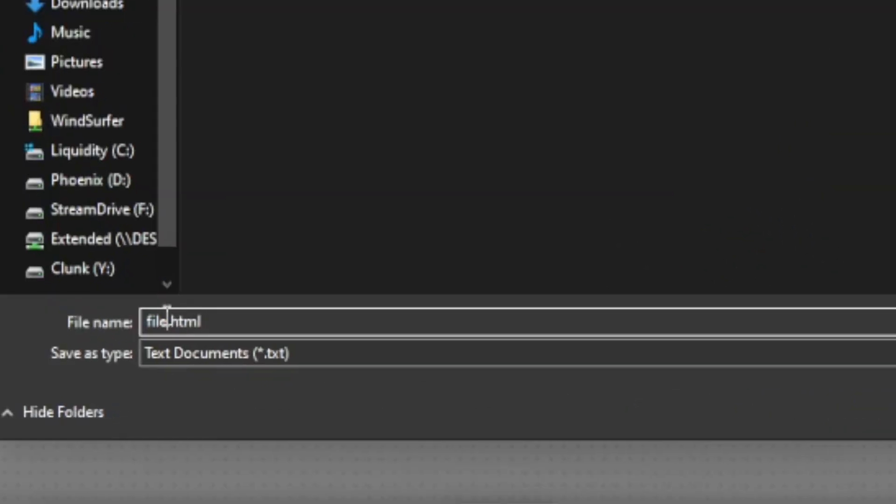
{"action": "left_click_drag", "start_coordinate": [167, 315], "coordinate": [126, 312]}
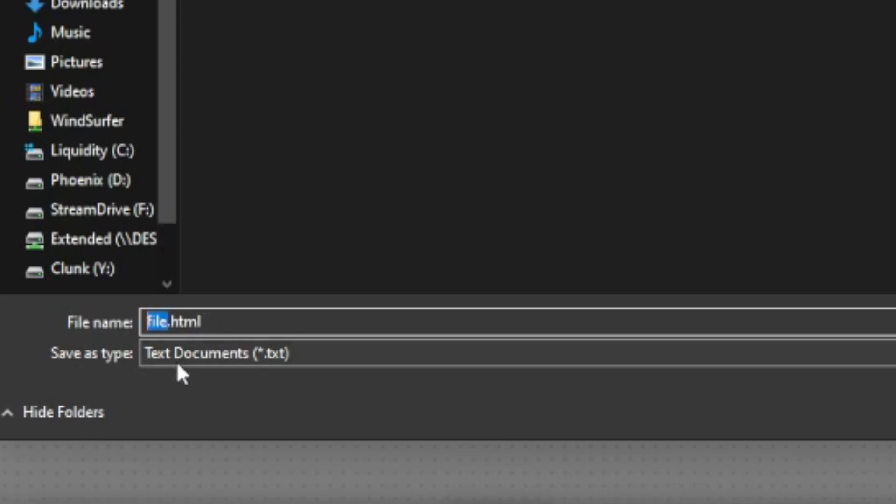
{"action": "left_click", "coordinate": [217, 354]}
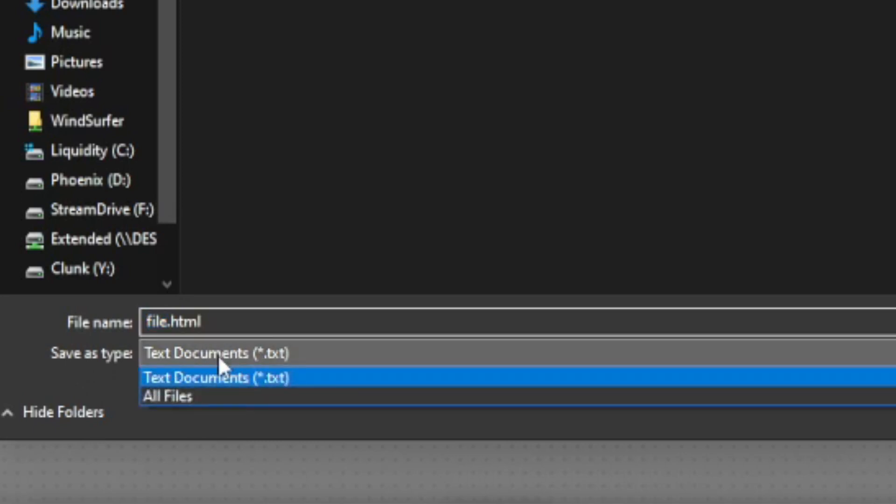
{"action": "left_click", "coordinate": [172, 398]}
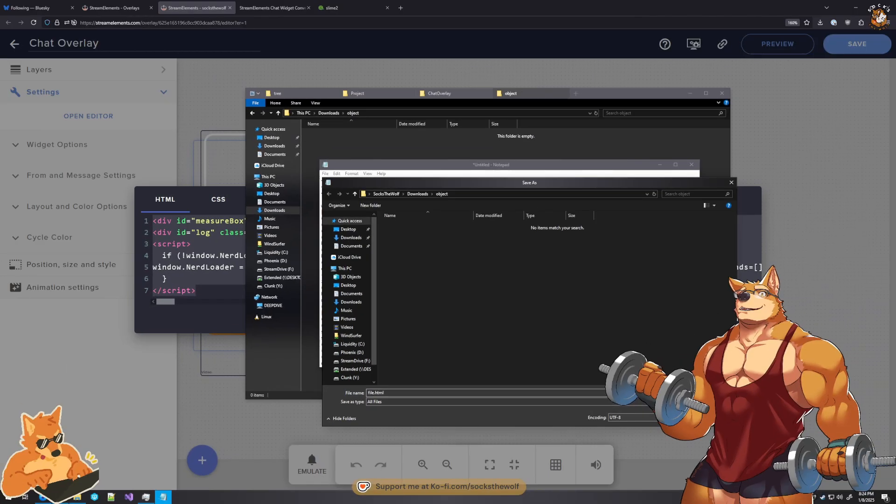
{"action": "left_click", "coordinate": [669, 414]}
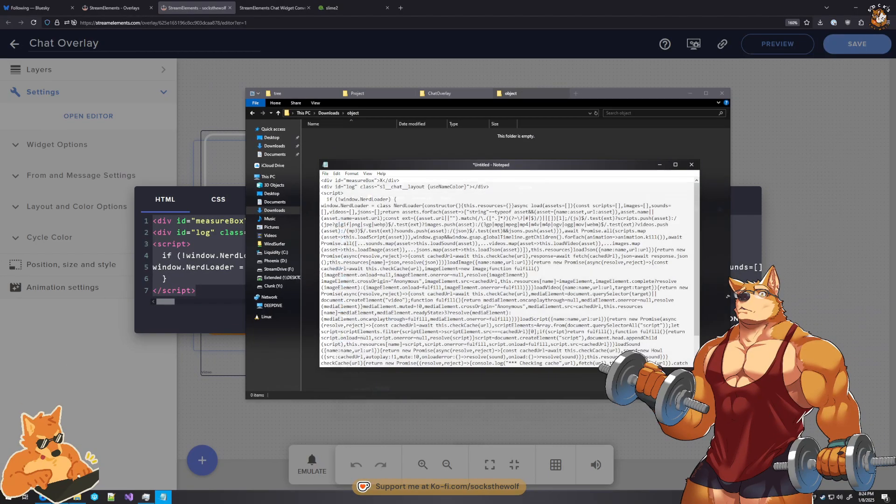
- Create another Notepad document and copy all of the widget's CSS code into it
{"action": "left_click", "coordinate": [325, 174]}
{"action": "left_click", "coordinate": [334, 191]}
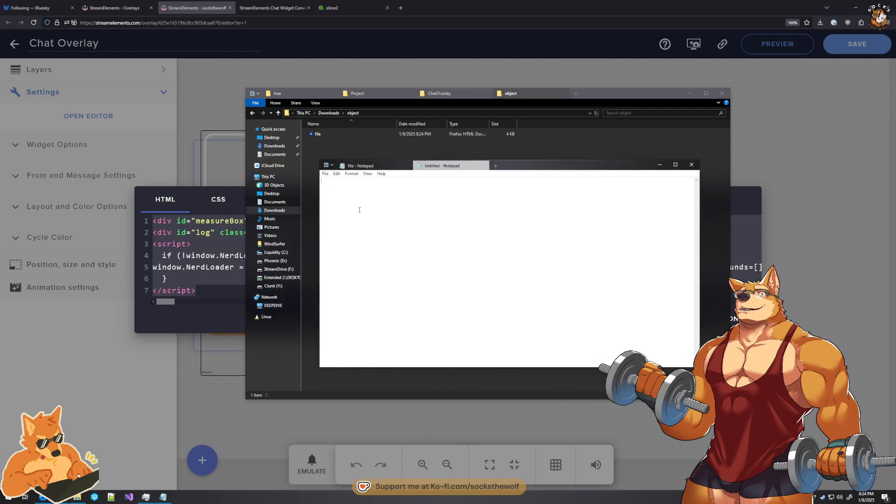
{"action": "left_click", "coordinate": [217, 213]}
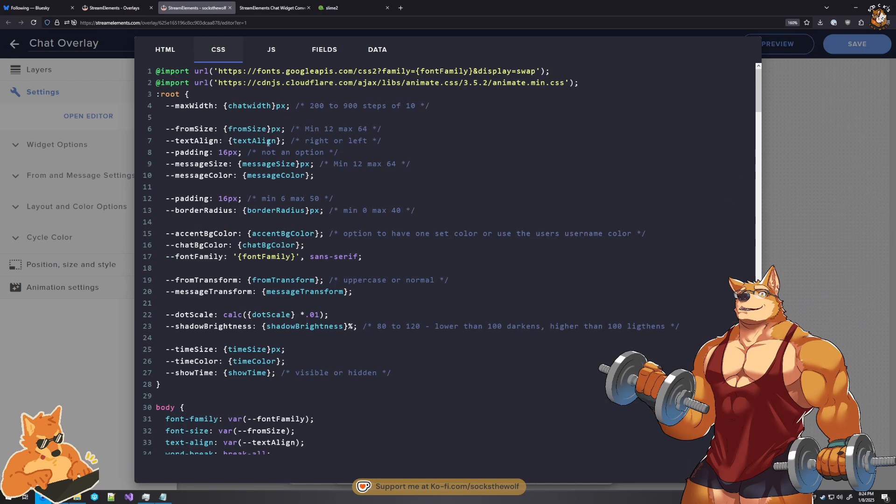
{"action": "key", "text": "ctrl+a"}
{"action": "left_click", "coordinate": [163, 496]}
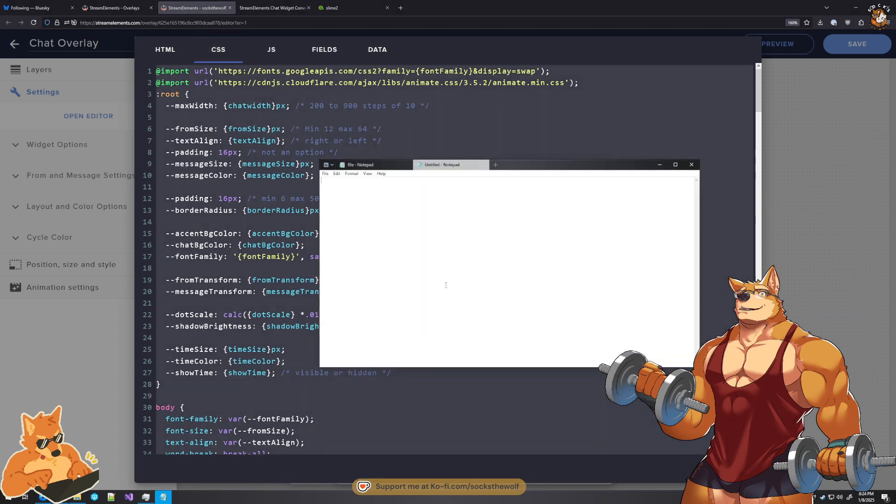
- Save the CSS document as file.css in the Downloads\object folder, with the file type set to All Files
{"action": "key", "text": "ctrl+s"}
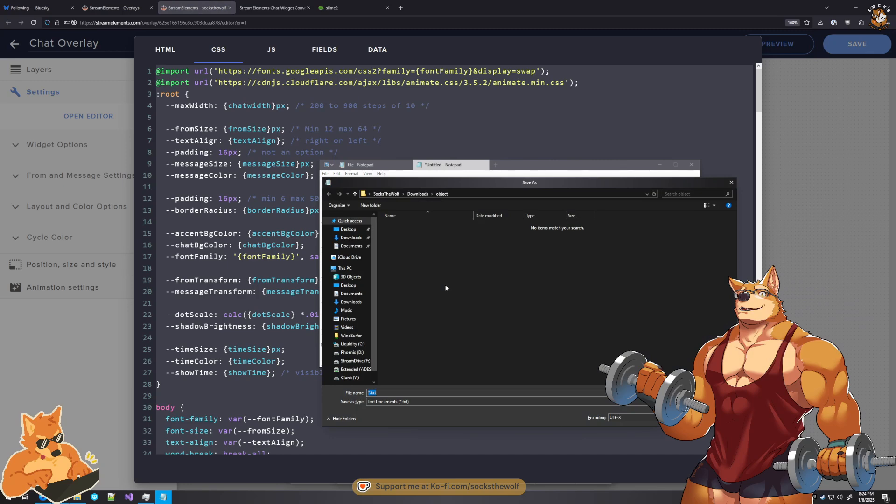
{"action": "type", "text": "file.css"}
{"action": "left_click", "coordinate": [396, 406]}
{"action": "left_click", "coordinate": [399, 413]}
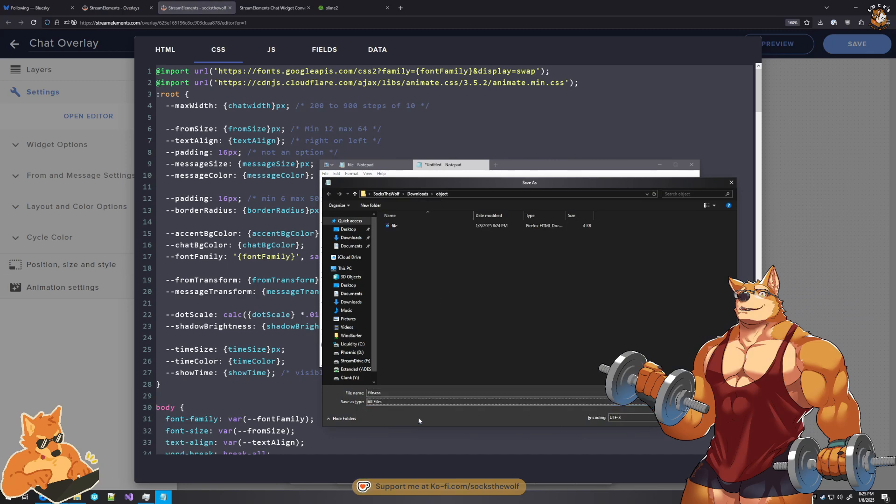
{"action": "key", "text": "Return"}
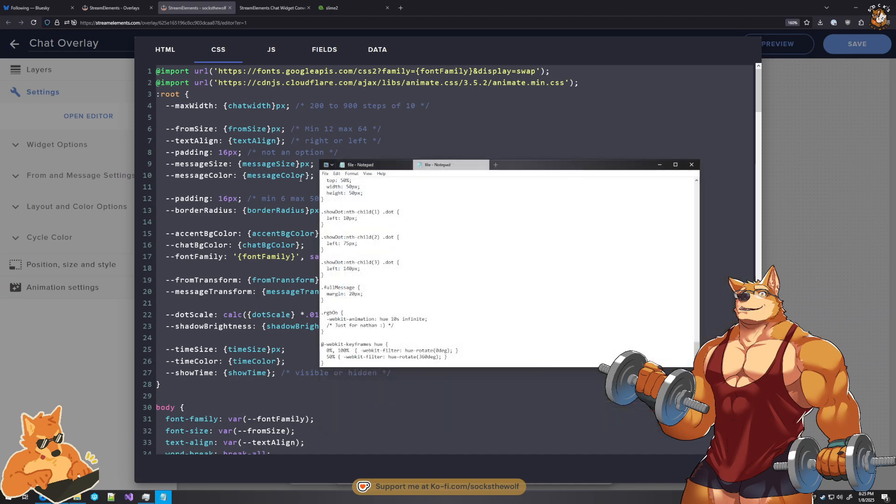
- Create a further Notepad document and copy all of the widget's JS code into it
{"action": "left_click", "coordinate": [325, 174]}
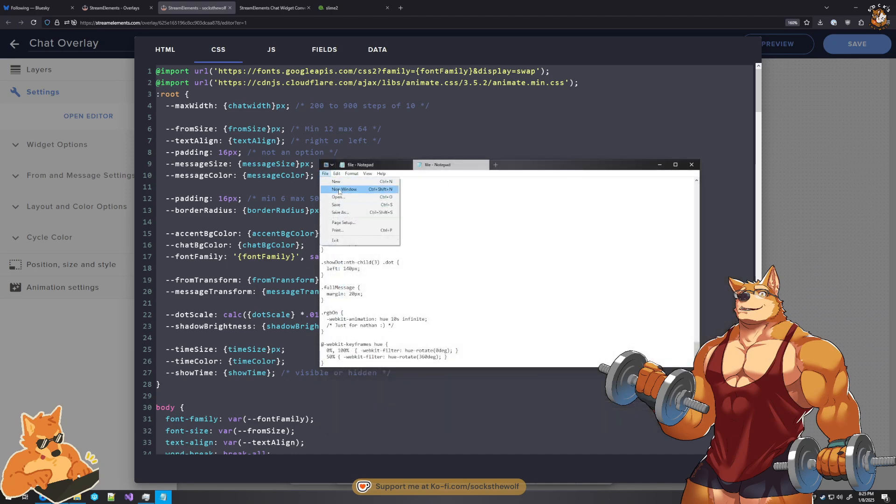
{"action": "left_click", "coordinate": [343, 184]}
{"action": "left_click", "coordinate": [271, 50]}
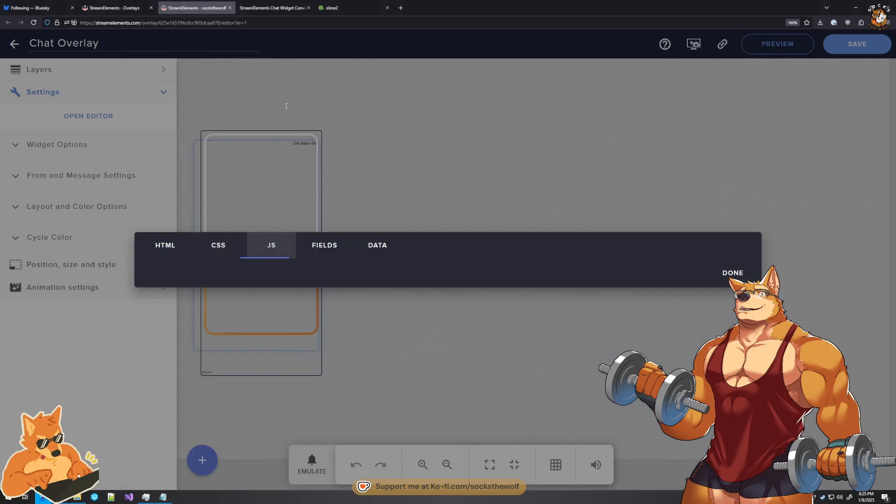
{"action": "key", "text": "ctrl+a"}
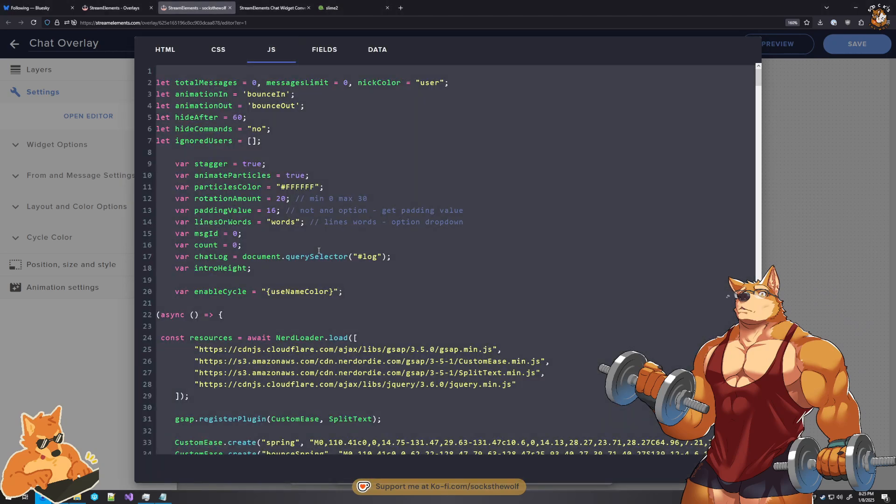
{"action": "key", "text": "ctrl+c"}
{"action": "left_click", "coordinate": [162, 497]}
{"action": "key", "text": "ctrl+v"}
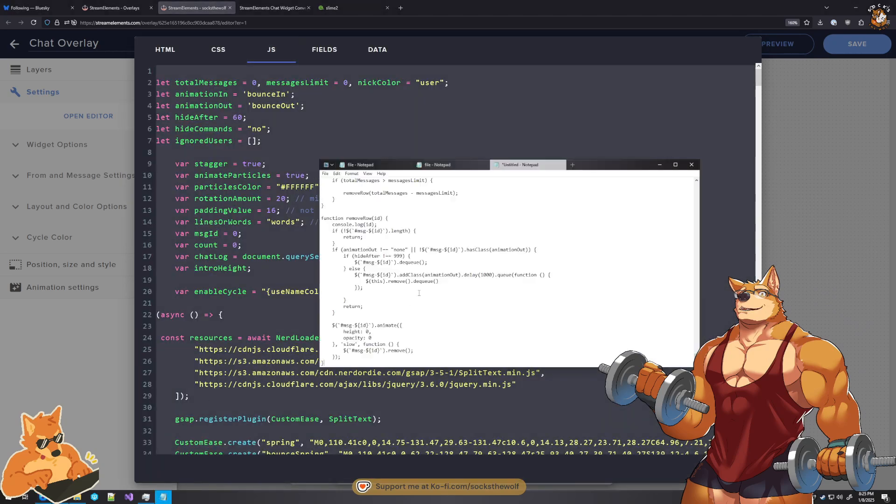
- Save the JS document as file.js in the Downloads\object folder, with the file type set to All Files
{"action": "key", "text": "ctrl+s"}
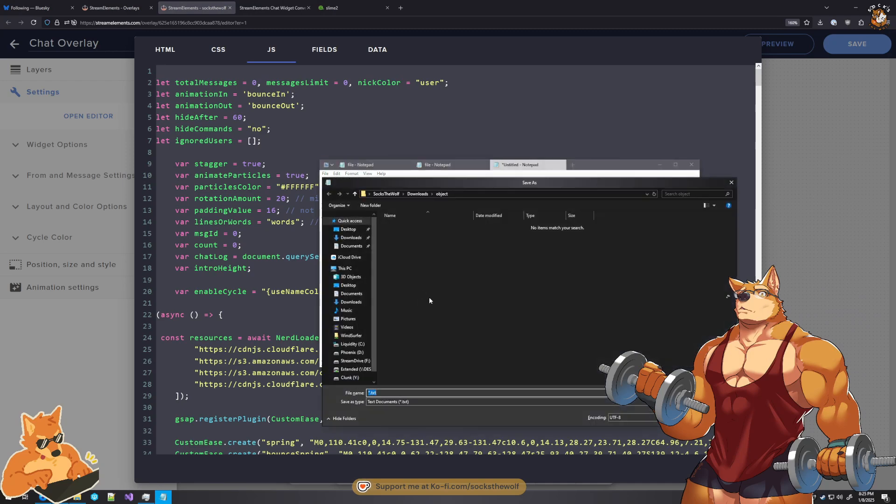
{"action": "left_click", "coordinate": [390, 402]}
{"action": "left_click", "coordinate": [387, 414]}
{"action": "left_click", "coordinate": [380, 393]}
{"action": "type", "text": "file.js"}
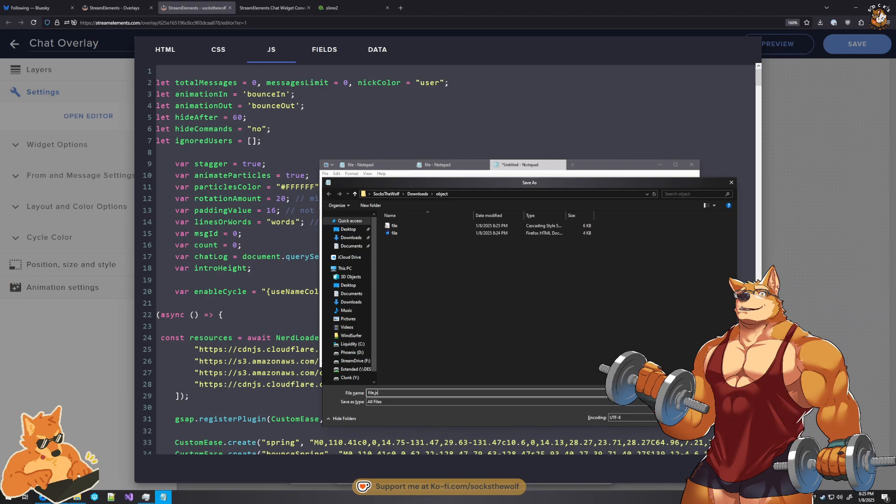
{"action": "key", "text": "Return"}
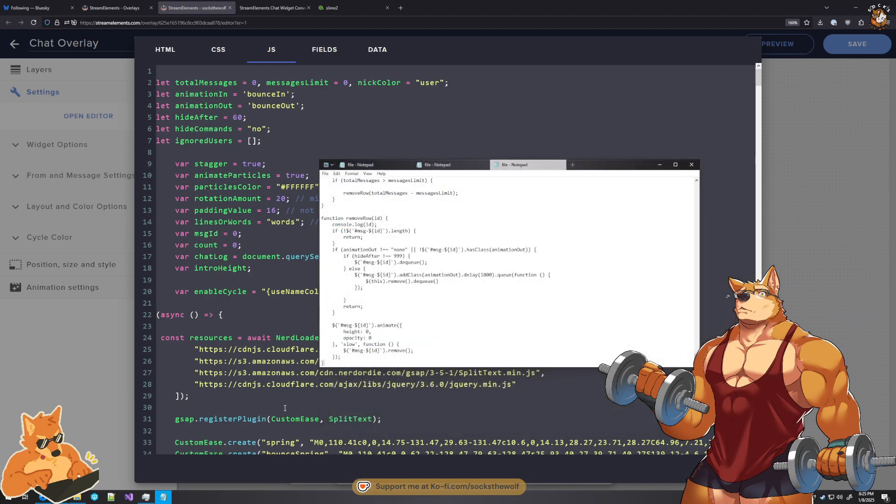
{"action": "left_click", "coordinate": [77, 498]}
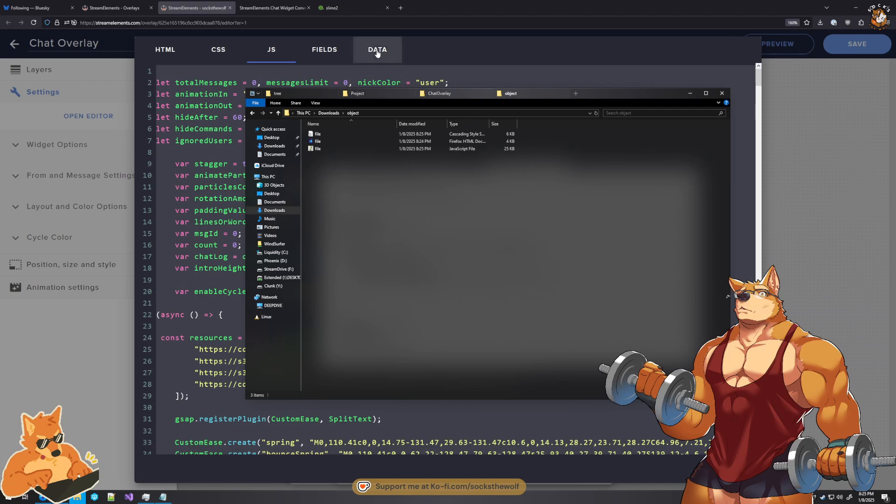
- Copy the widget's complete DATA content into a new Notepad document
{"action": "left_click", "coordinate": [377, 51]}
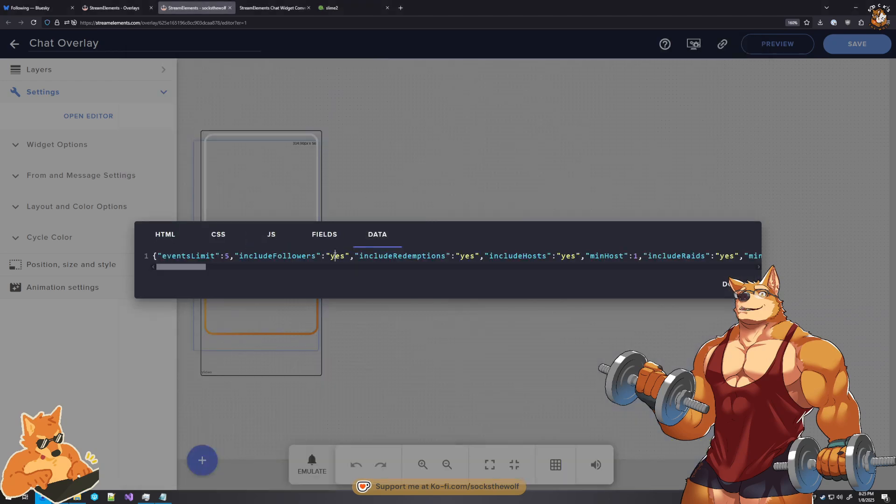
{"action": "left_click", "coordinate": [332, 255]}
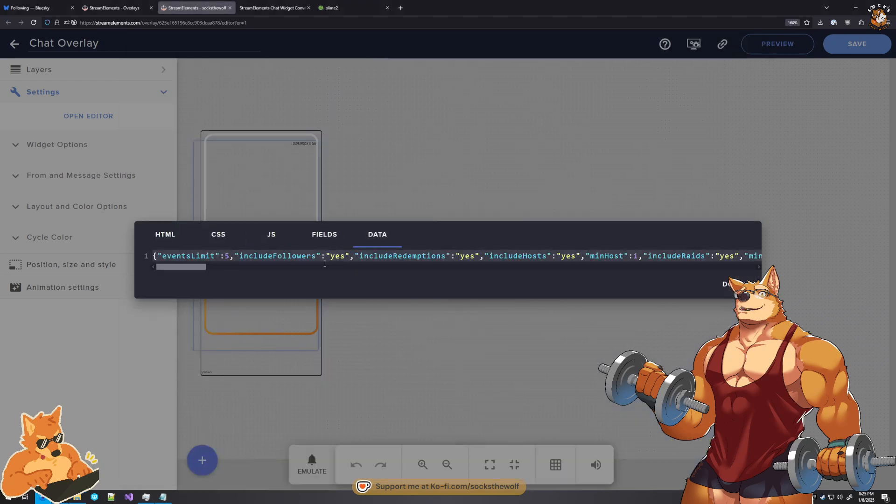
{"action": "left_click", "coordinate": [165, 501]}
{"action": "left_click", "coordinate": [325, 173]}
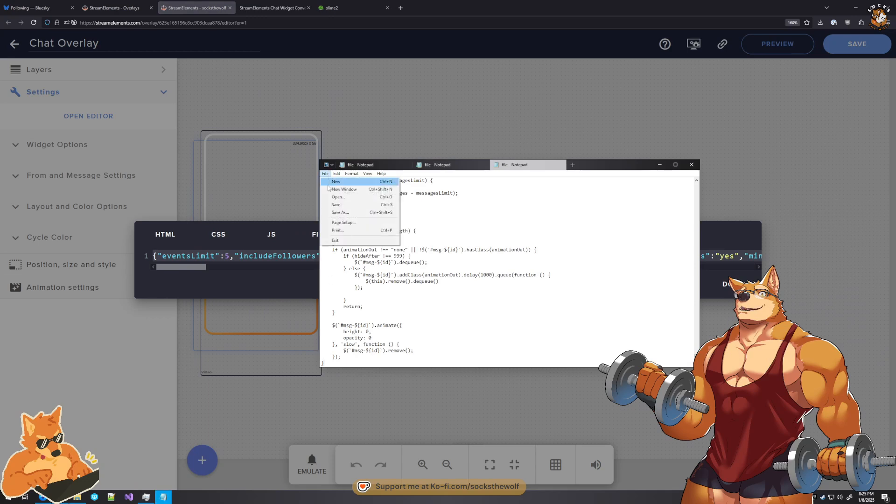
{"action": "left_click", "coordinate": [337, 181]}
{"action": "key", "text": "ctrl+v"}
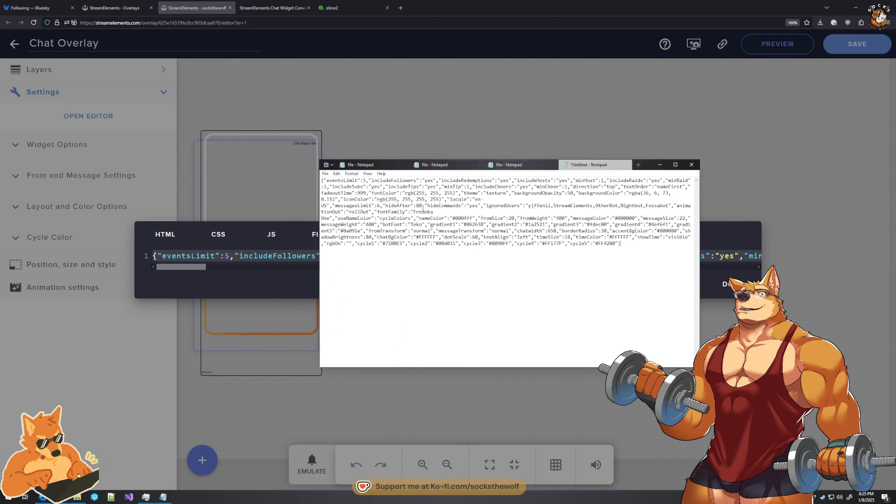
- Save the DATA document as a text file named settings in the Downloads\object folder
{"action": "key", "text": "ctrl+s"}
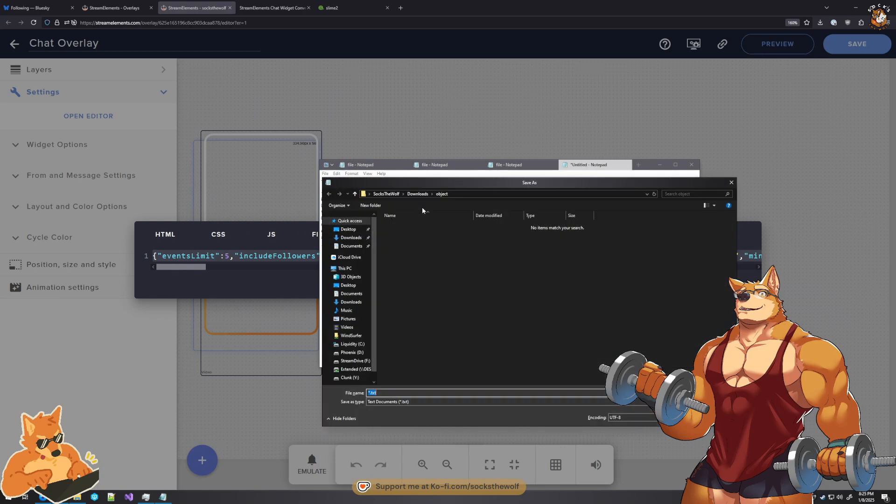
{"action": "type", "text": "settings"}
{"action": "key", "text": "Return"}
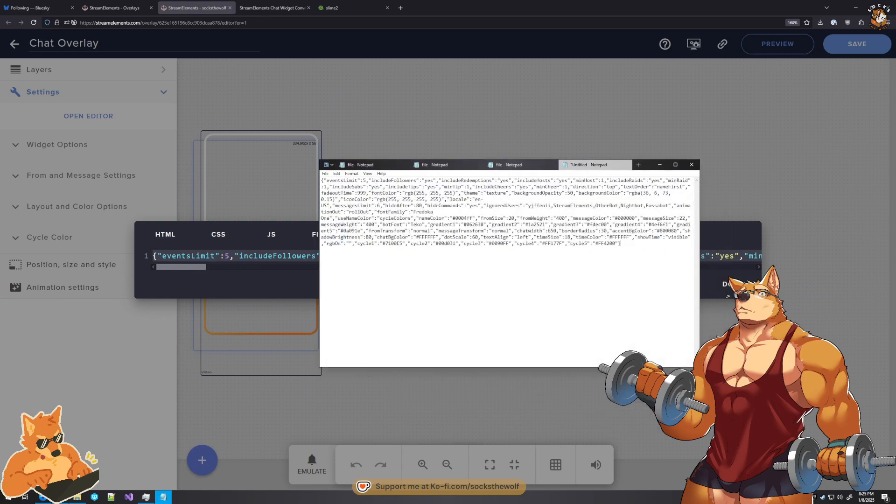
- Upload the settings text file from Downloads\object to the StreamElements Chat Widget Converter page
{"action": "left_click", "coordinate": [273, 5]}
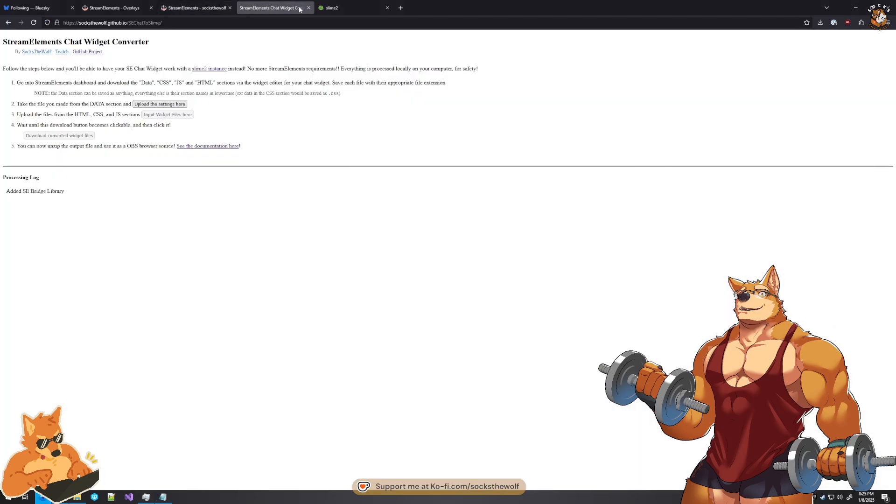
{"action": "left_click", "coordinate": [156, 105]}
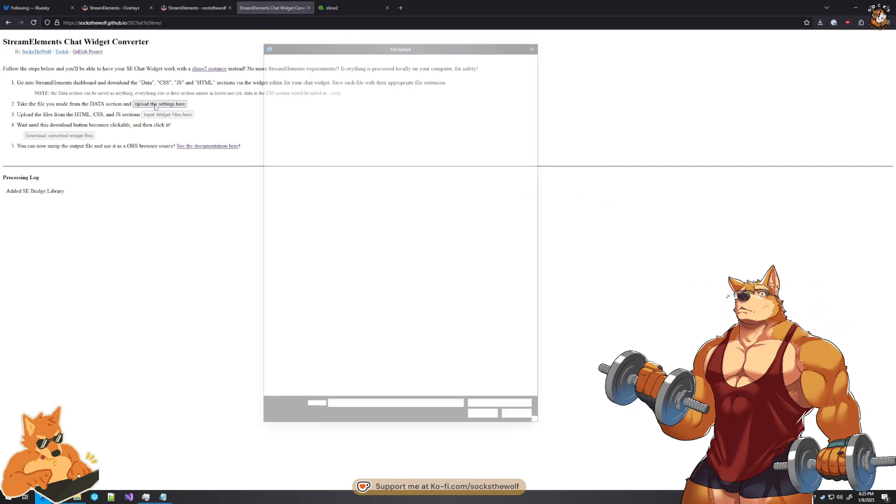
{"action": "left_click", "coordinate": [335, 109]}
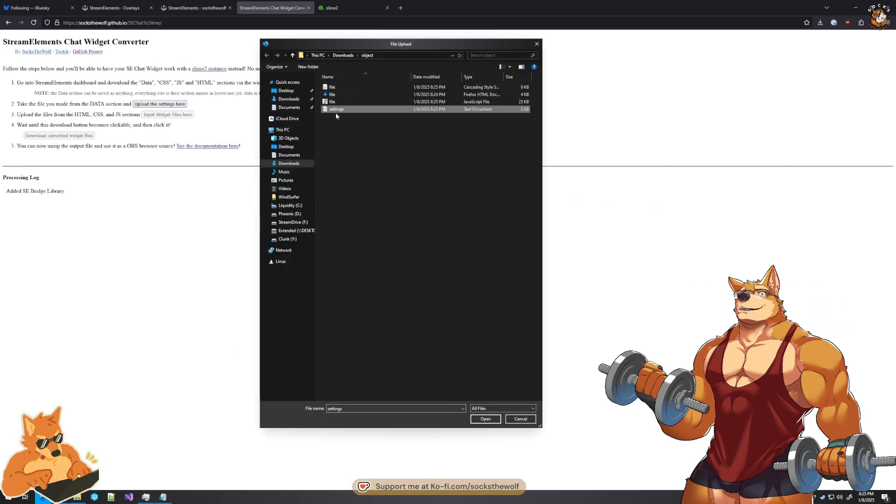
{"action": "left_click", "coordinate": [492, 418]}
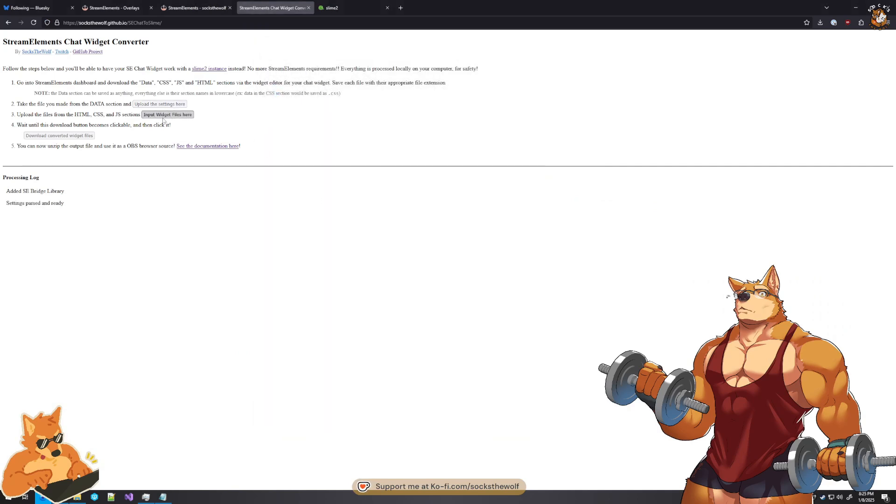
- Upload the CSS, HTML and JavaScript versions of file from Downloads\object as the converter's widget files
{"action": "left_click", "coordinate": [164, 115]}
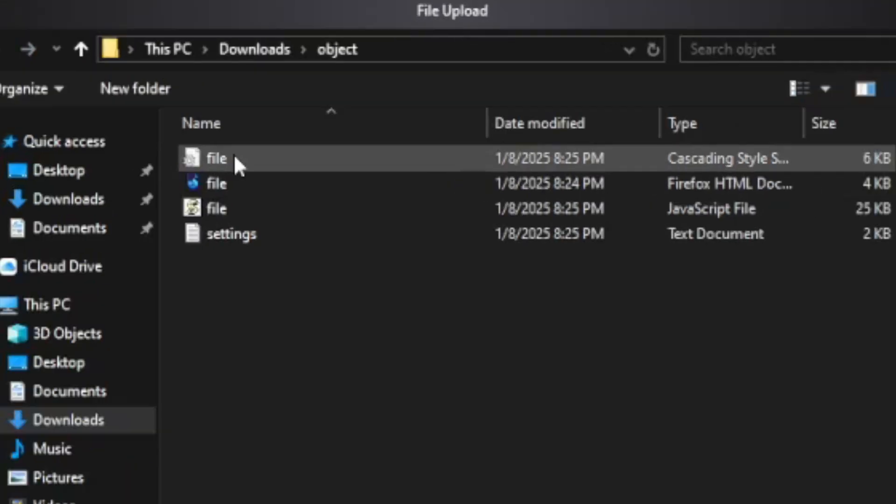
{"action": "left_click", "coordinate": [330, 86]}
{"action": "left_click", "coordinate": [219, 183], "text": "ctrl"}
{"action": "left_click", "coordinate": [219, 208], "text": "ctrl"}
{"action": "left_click", "coordinate": [230, 234], "text": "ctrl"}
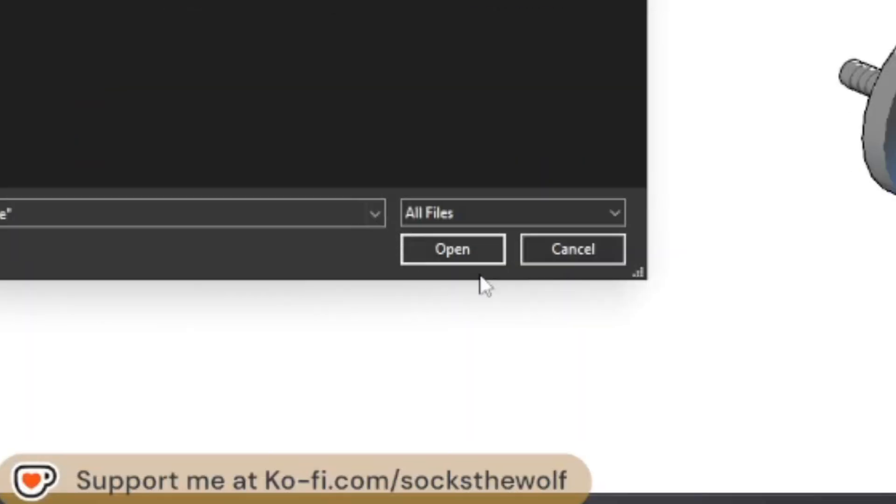
{"action": "left_click", "coordinate": [462, 249]}
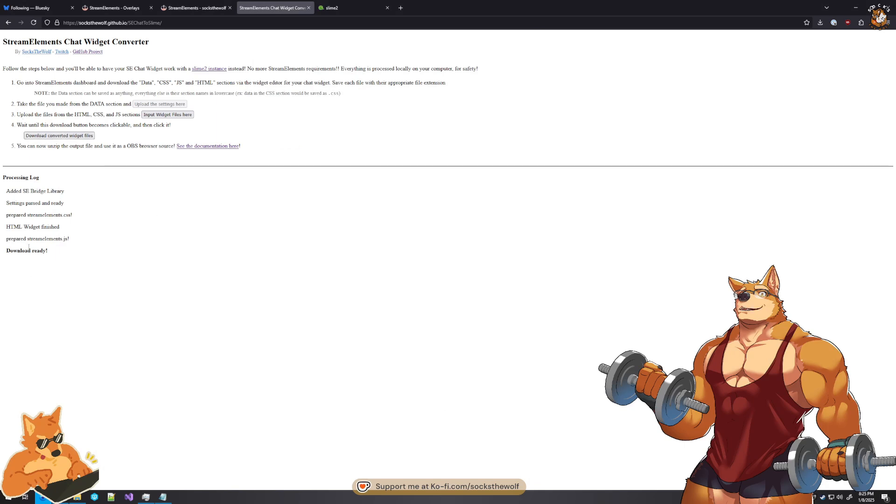
- Download the converted widget files to Downloads as conversion.zip, replacing the existing archive, and select all files inside it
{"action": "left_click", "coordinate": [59, 135]}
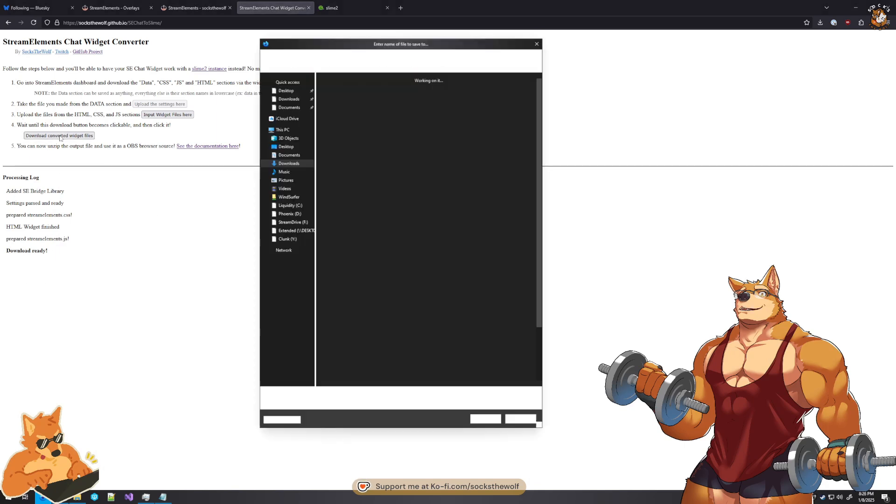
{"action": "left_click", "coordinate": [481, 418]}
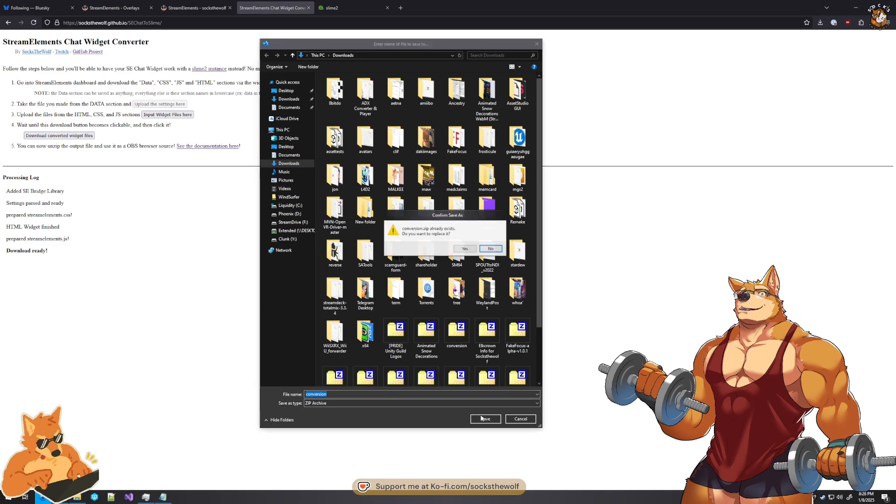
{"action": "left_click", "coordinate": [466, 253]}
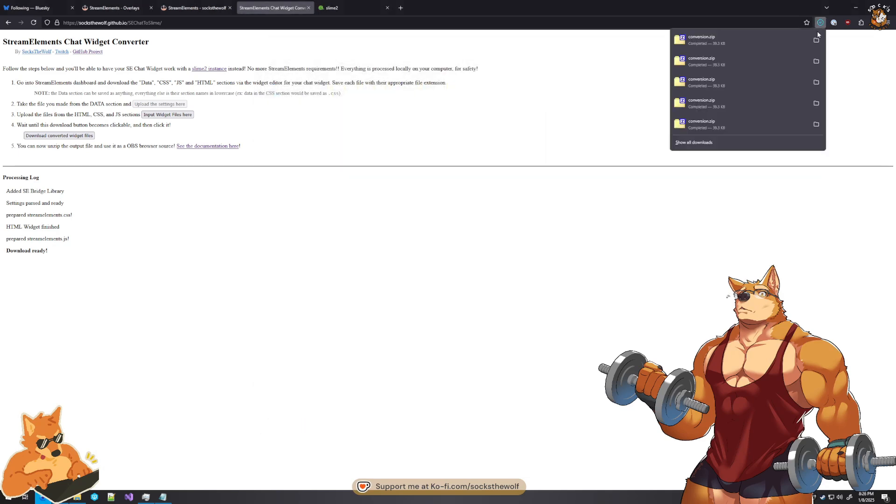
{"action": "left_click", "coordinate": [788, 37]}
{"action": "left_click_drag", "start_coordinate": [359, 252], "coordinate": [311, 153]}
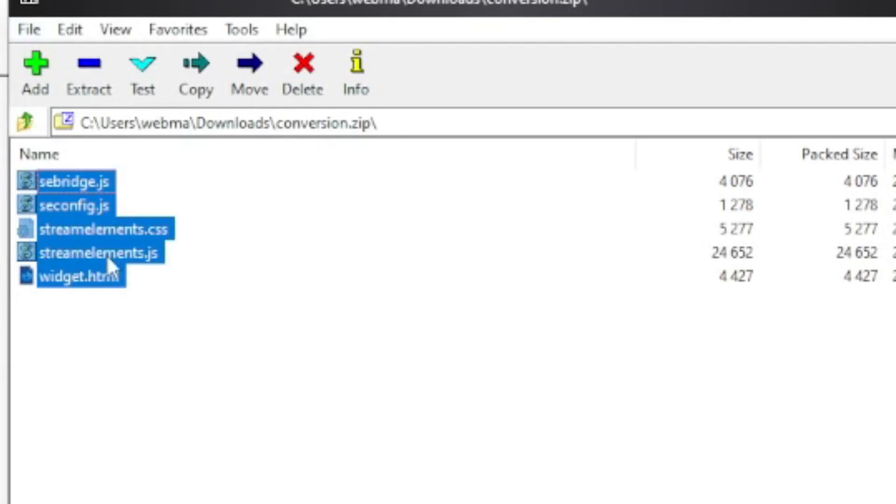
- Create a folder named output in Downloads\object and extract all files from conversion.zip into it
{"action": "right_click", "coordinate": [413, 206]}
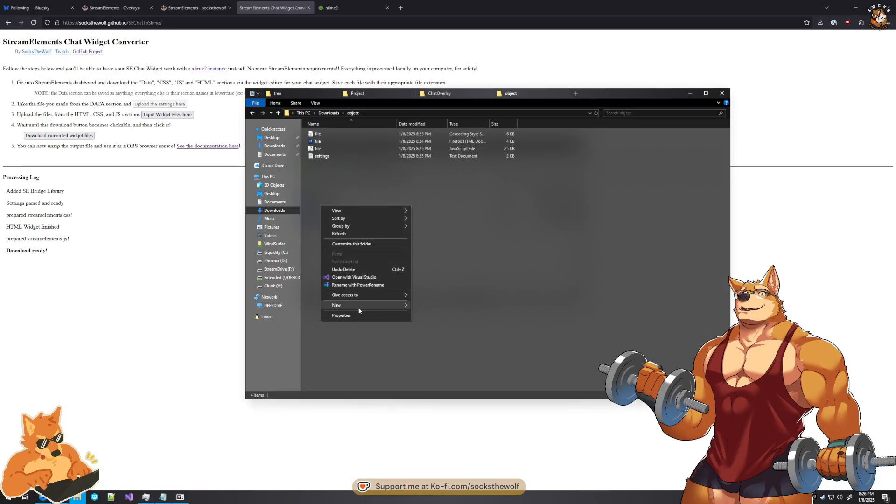
{"action": "mouse_move", "coordinate": [401, 305]}
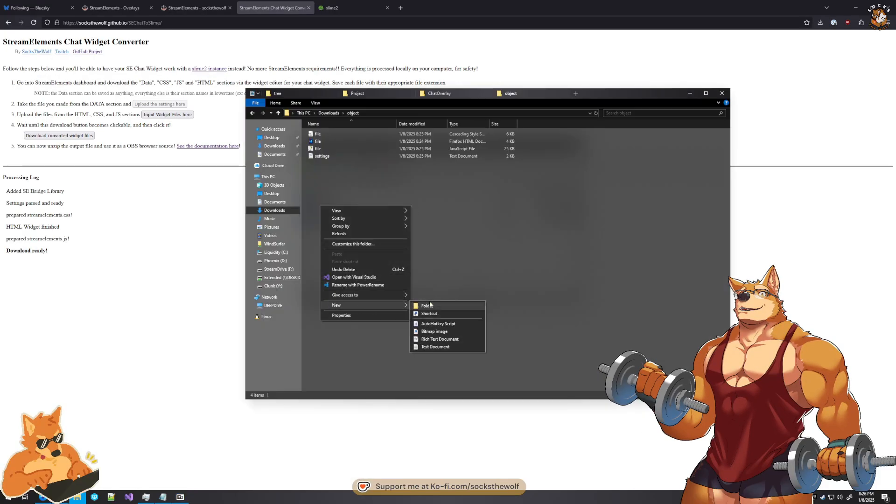
{"action": "left_click", "coordinate": [429, 305]}
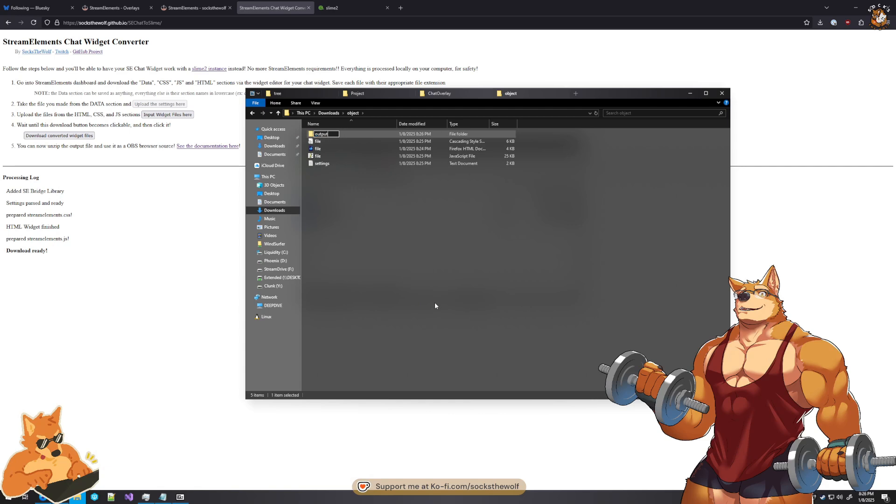
{"action": "type", "text": "output"}
{"action": "key", "text": "Return"}
{"action": "key", "text": "Return"}
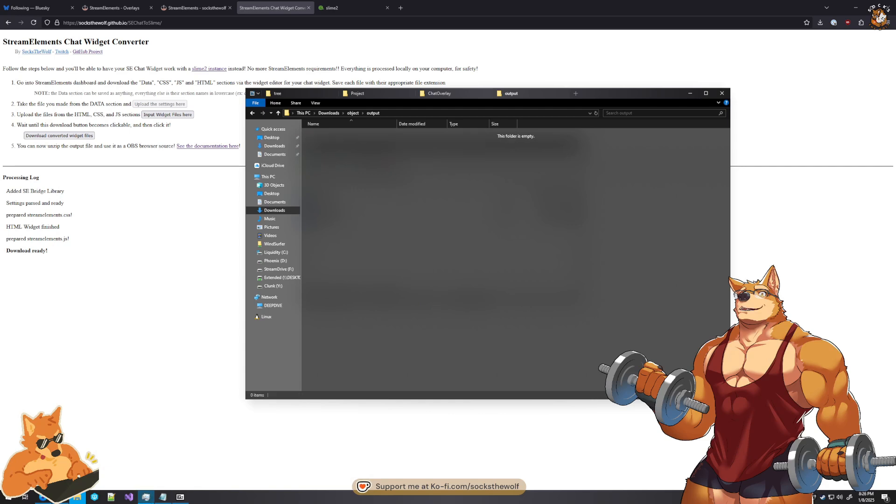
{"action": "left_click", "coordinate": [180, 497]}
{"action": "left_click_drag", "start_coordinate": [672, 217], "coordinate": [671, 218]}
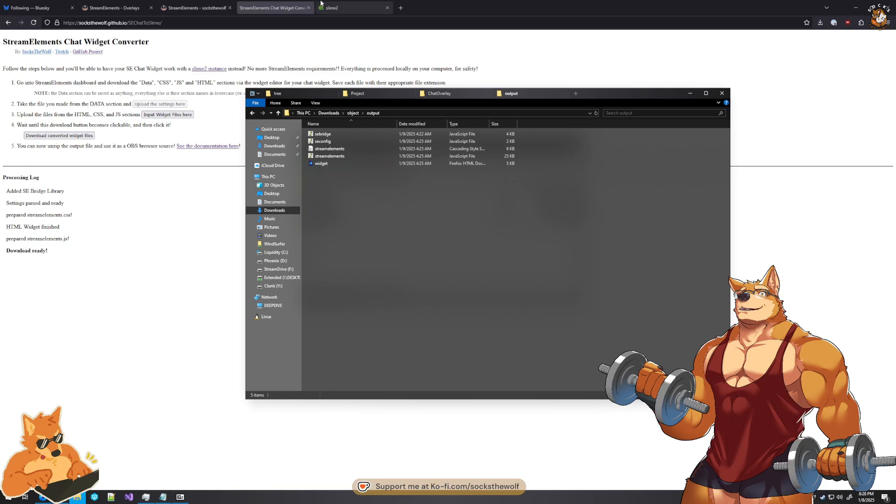
- Copy the SLIME2_TWITCH_KEY JavaScript file from the ChatOverlay folder into the output folder
{"action": "left_click", "coordinate": [341, 4]}
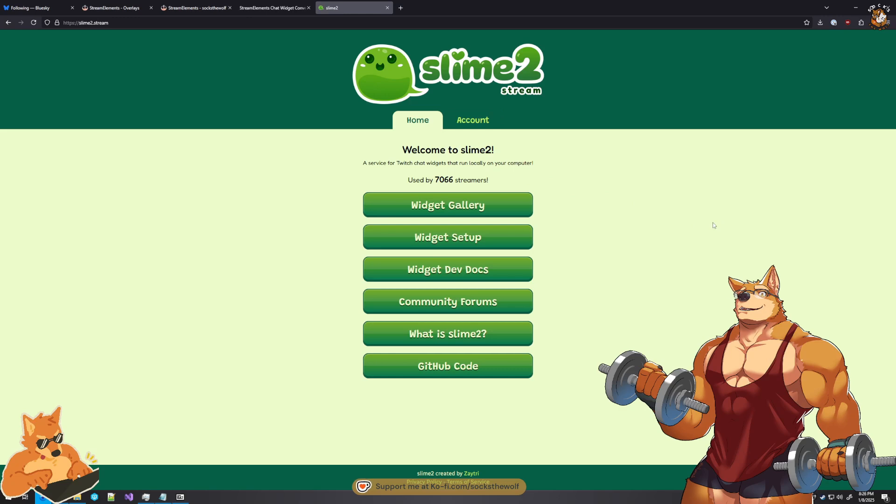
{"action": "left_click", "coordinate": [77, 497]}
{"action": "left_click", "coordinate": [451, 95]}
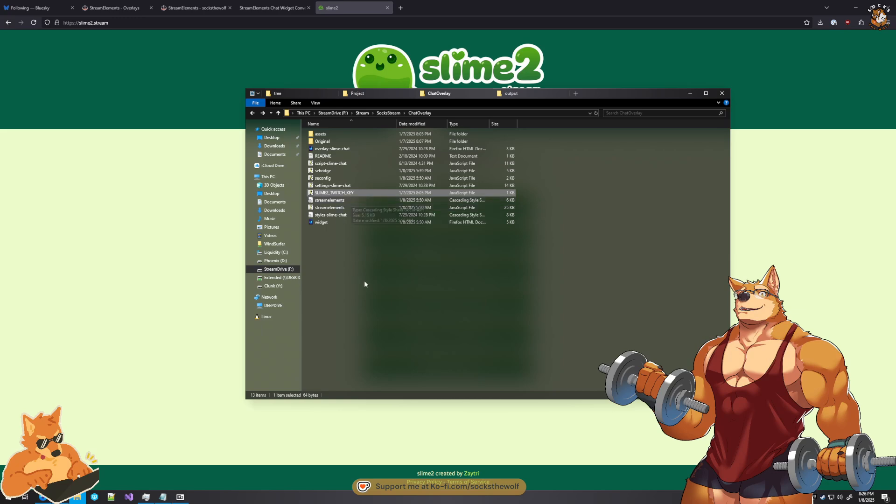
{"action": "left_click", "coordinate": [332, 194]}
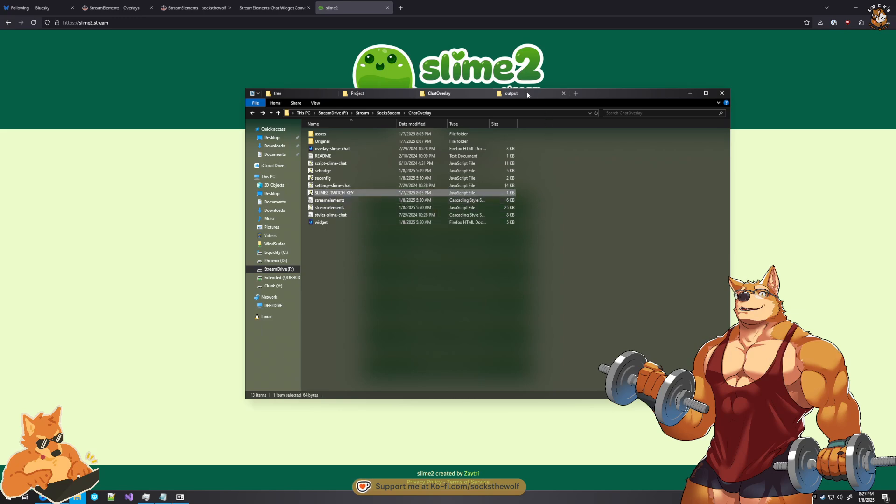
{"action": "left_click", "coordinate": [512, 93]}
{"action": "key", "text": "ctrl+v"}
{"action": "left_click", "coordinate": [605, 313]}
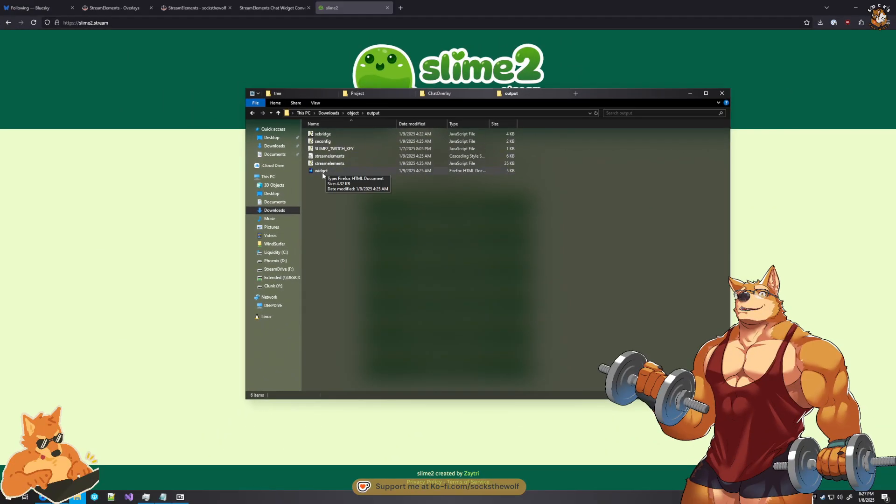
- Open the output folder's widget.html in a new browser tab and send test messages to the chat widget
{"action": "left_click_drag", "start_coordinate": [59, 188], "coordinate": [371, 94]}
{"action": "left_click_drag", "start_coordinate": [441, 134], "coordinate": [419, 8]}
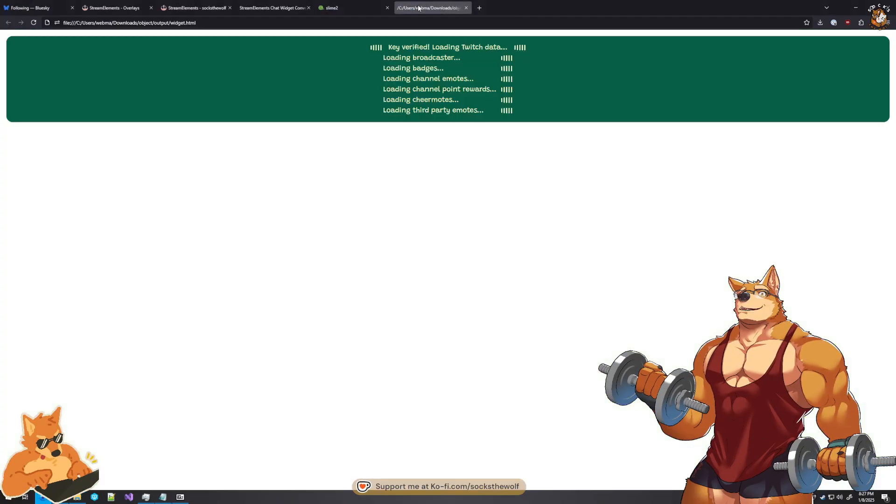
{"action": "left_click", "coordinate": [66, 85]}
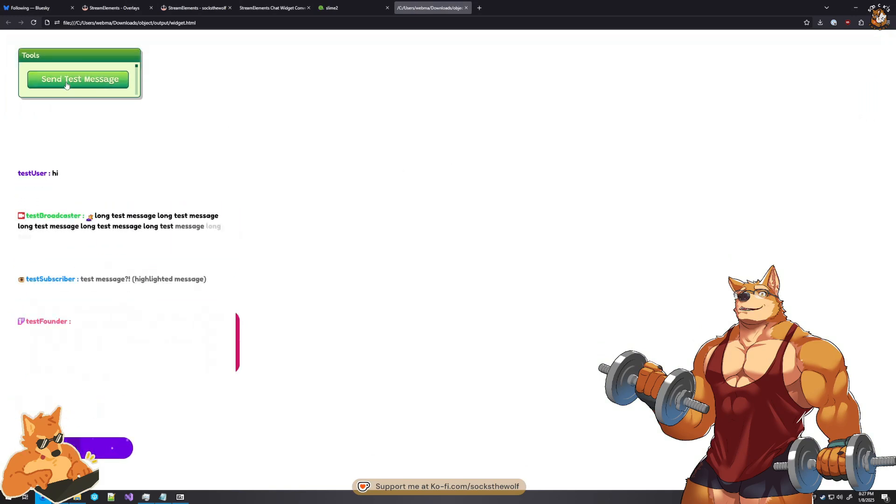